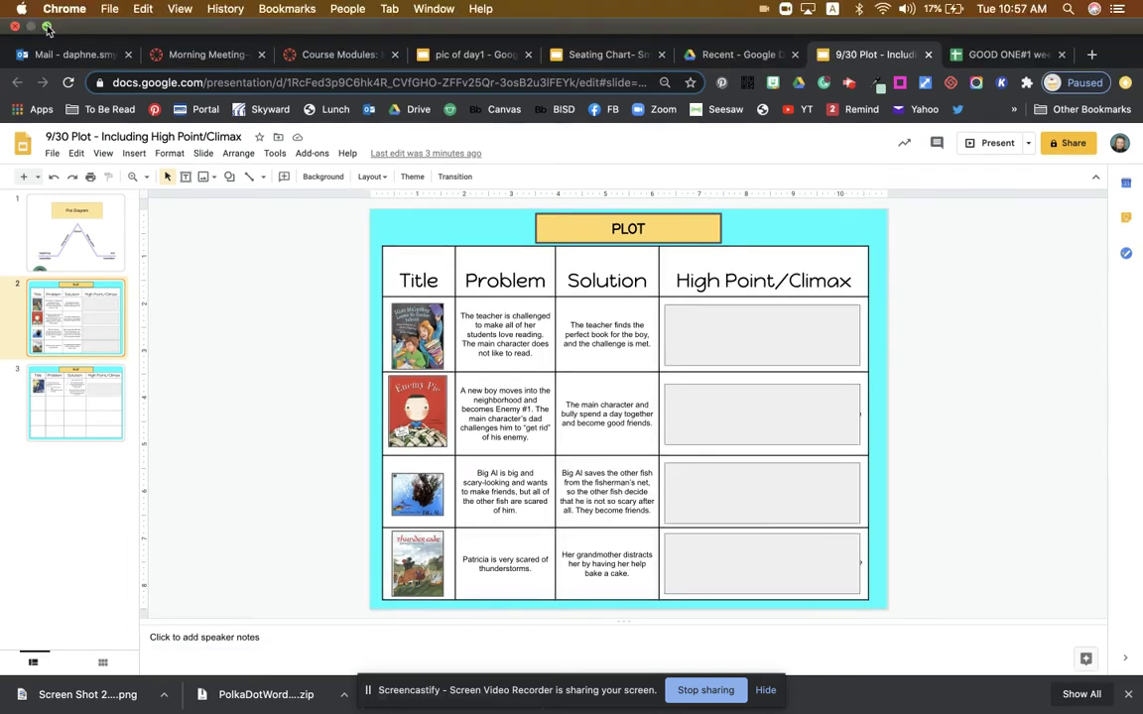
- Take the Chrome window out of full screen after toggling it back and forth
click(47, 27)
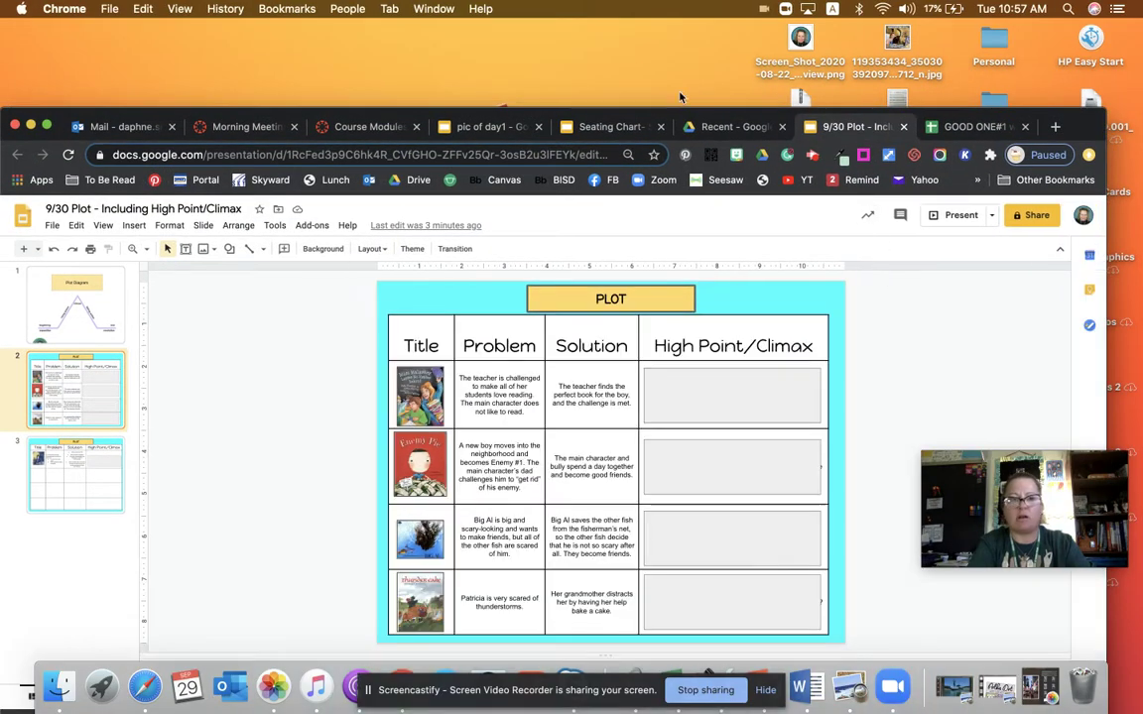
click(47, 126)
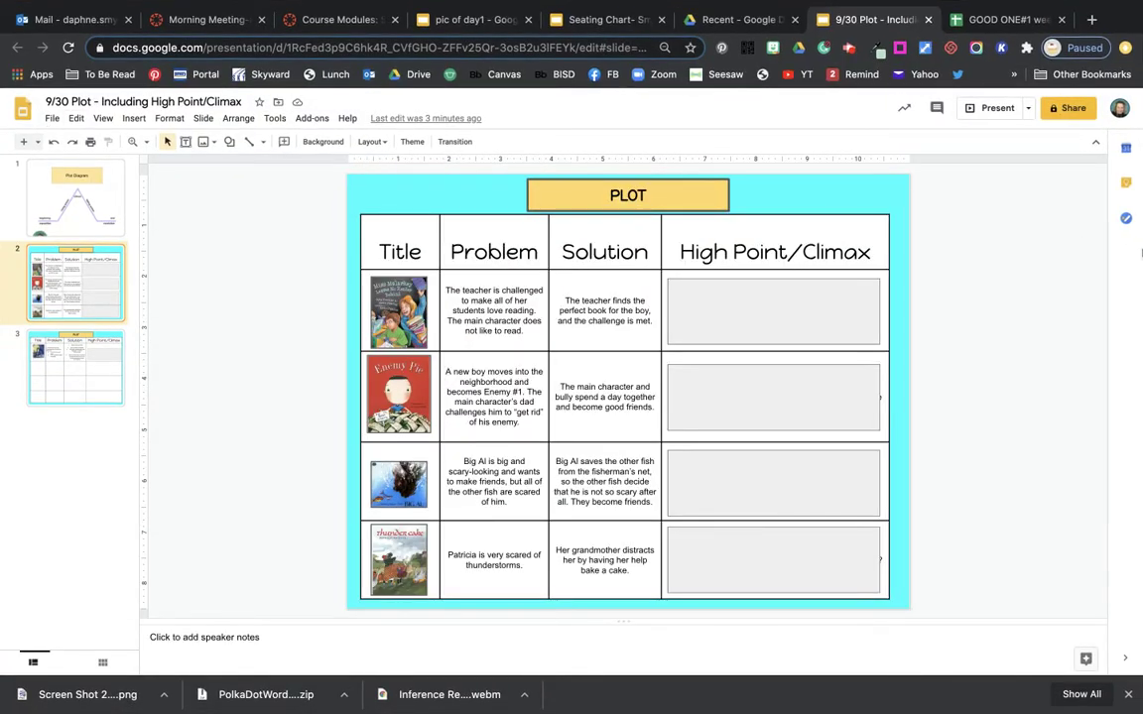
mouse_move(81, 14)
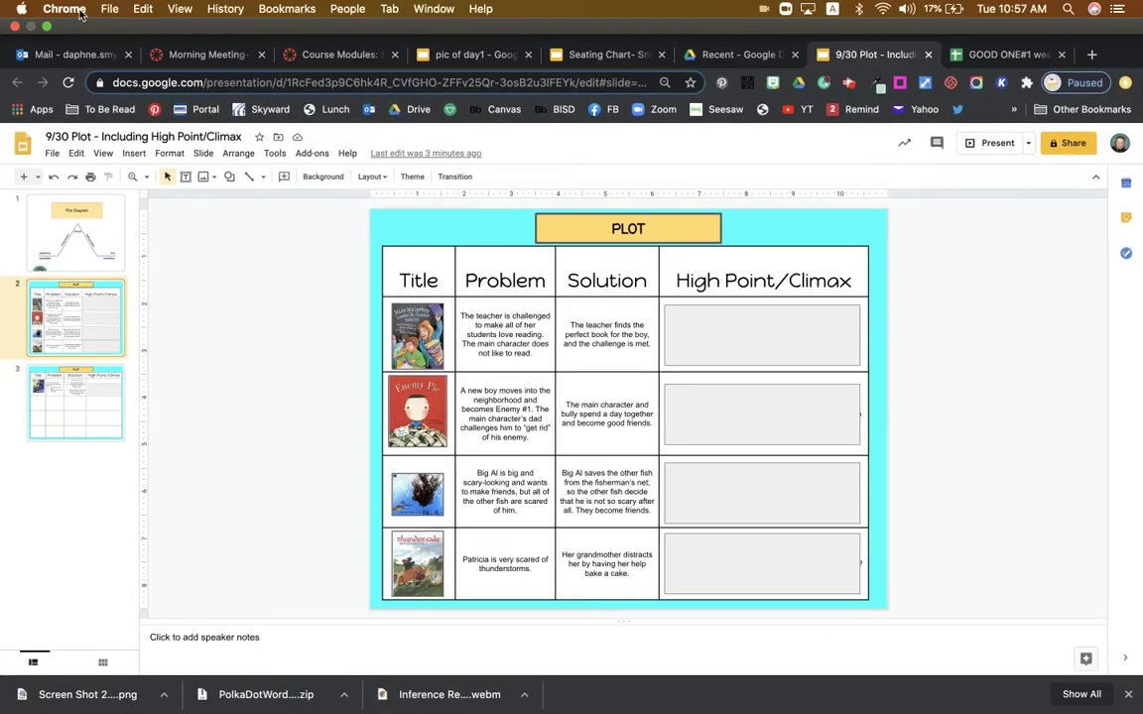
click(46, 24)
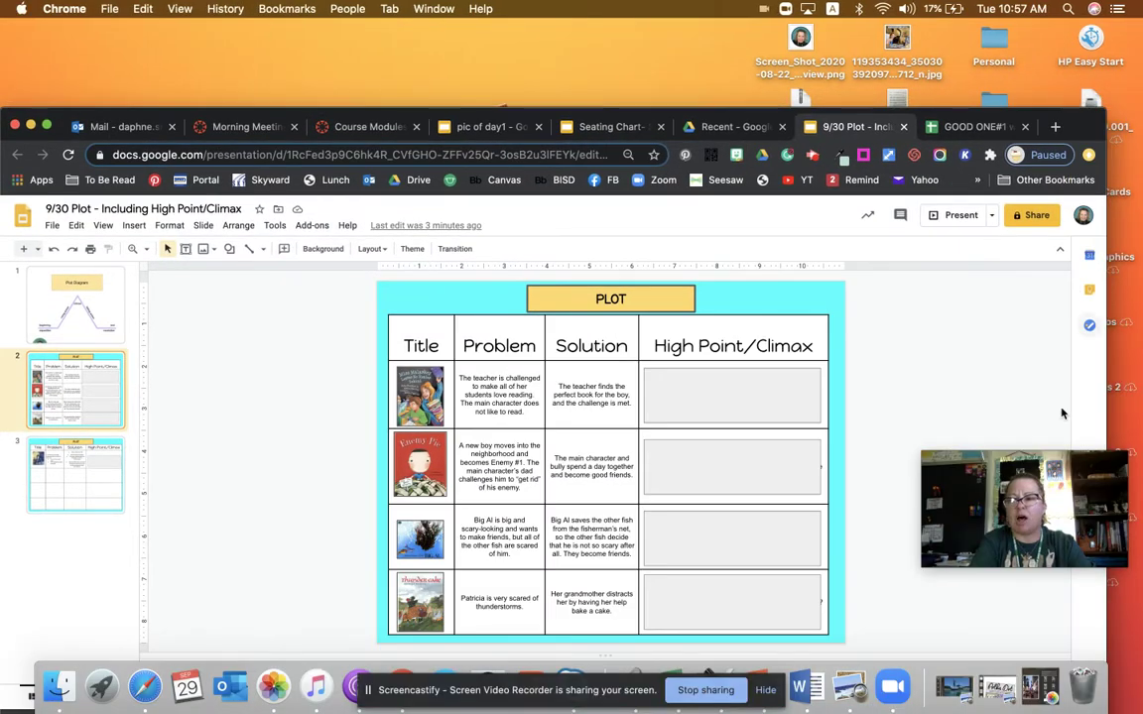
drag(1047, 478, 804, 526)
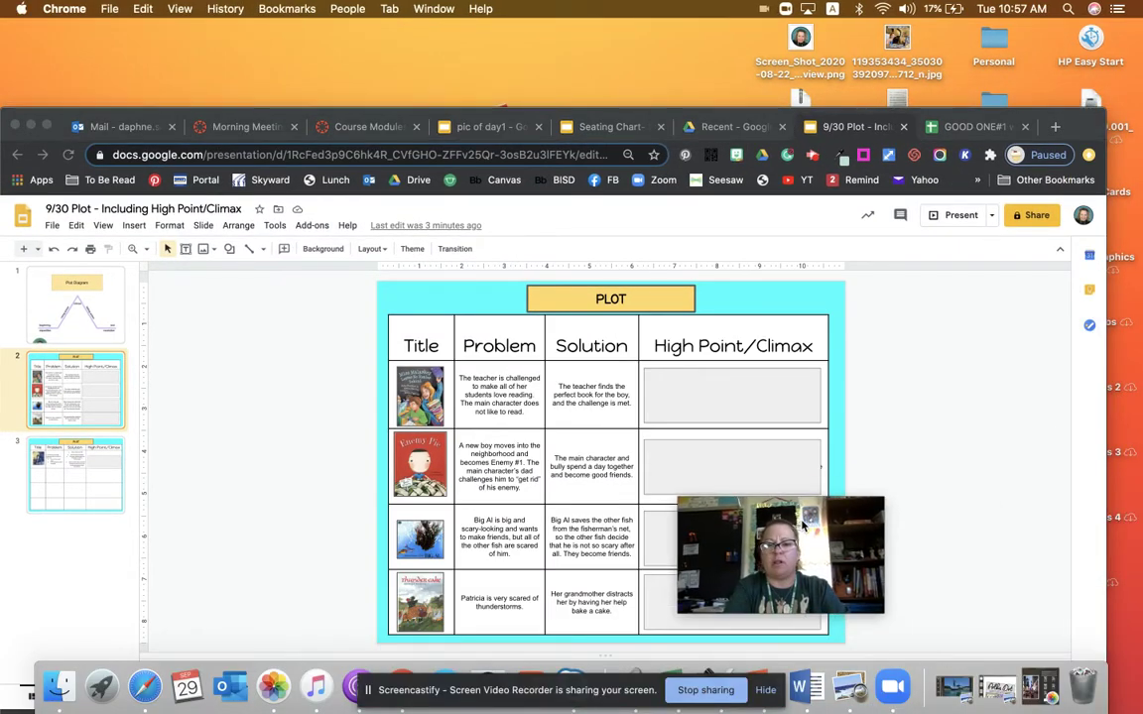
click(46, 126)
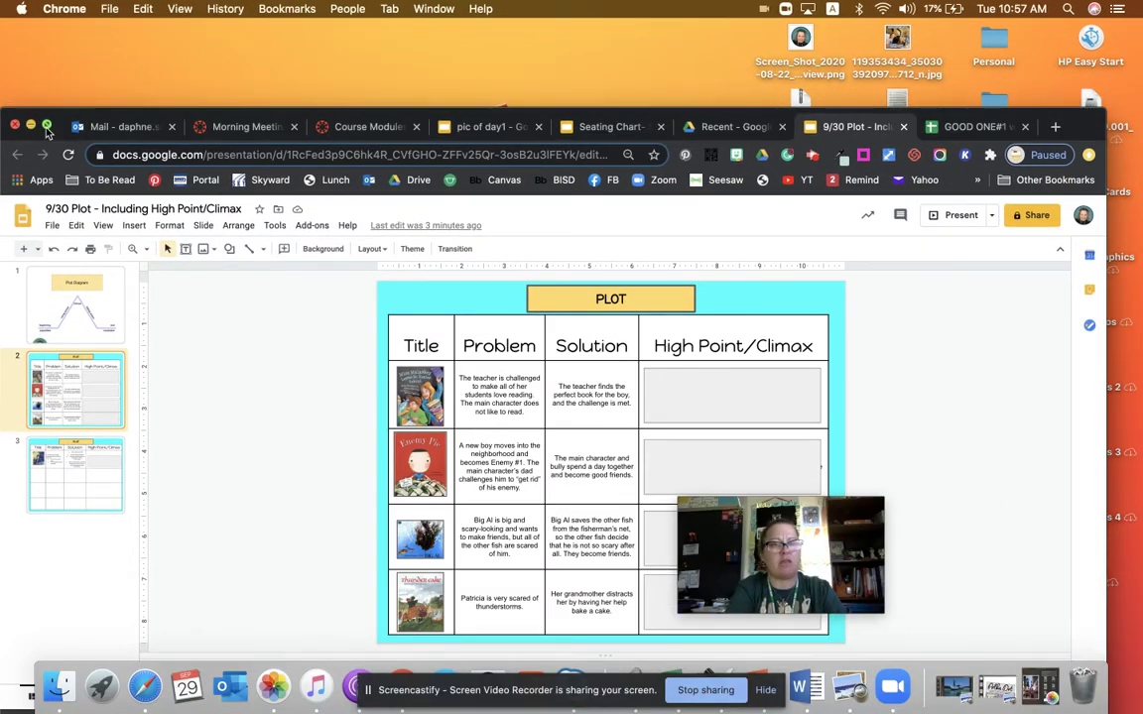
click(47, 126)
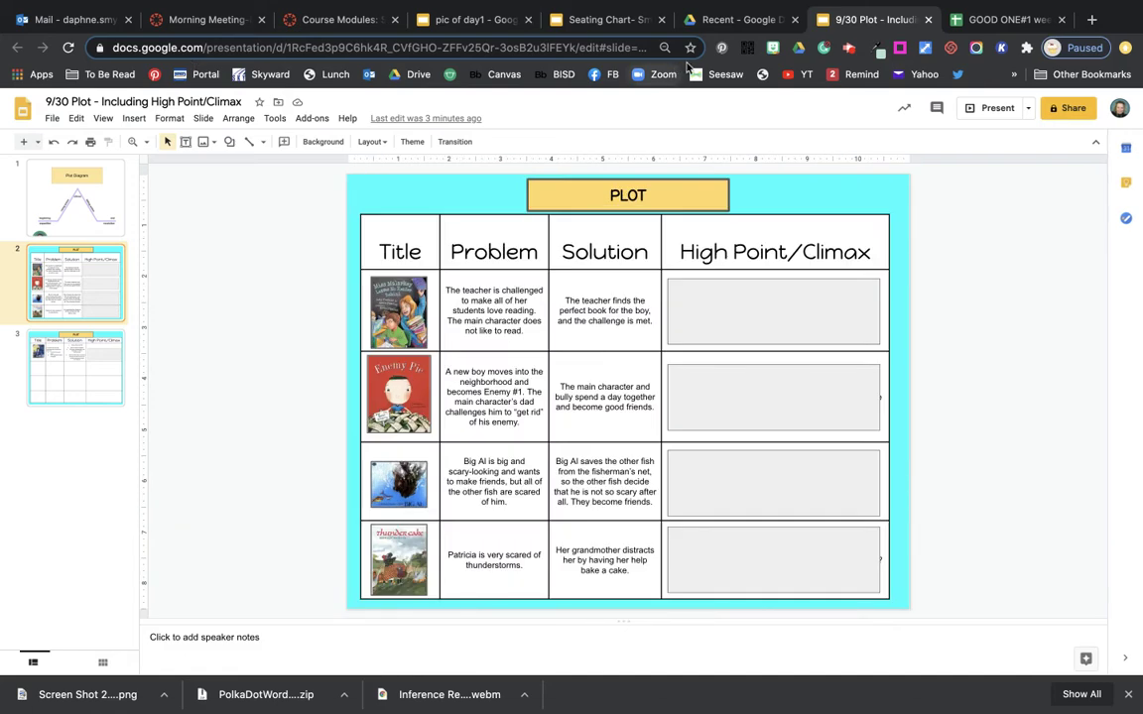
mouse_move(47, 4)
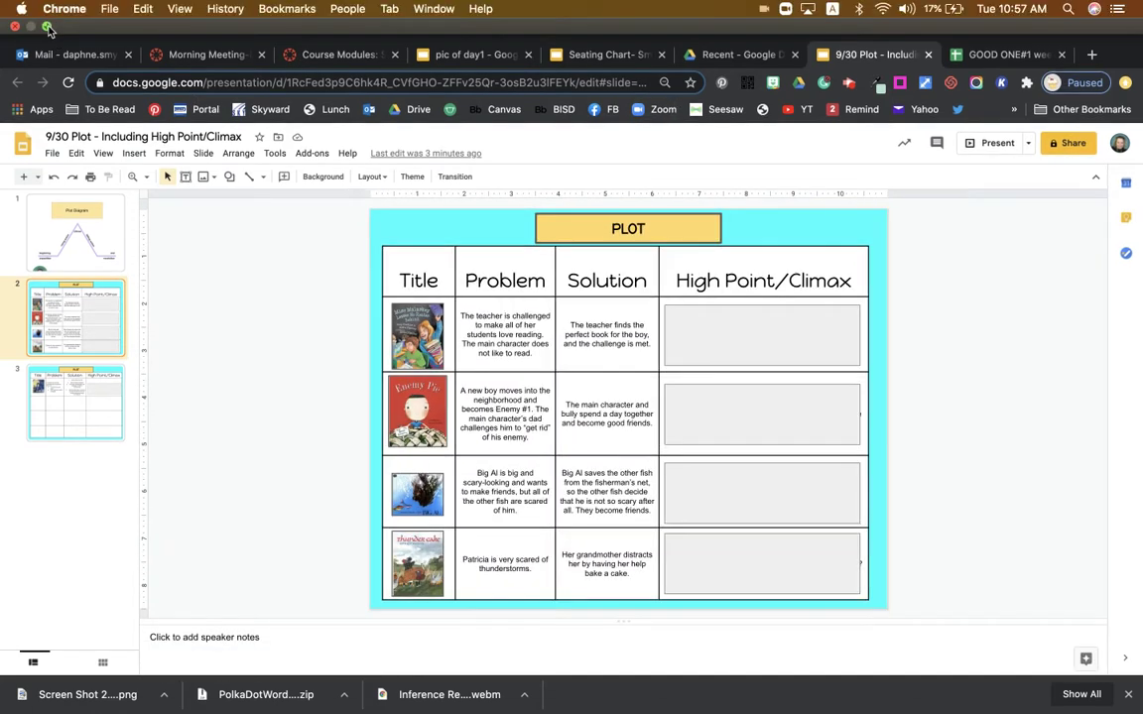
click(47, 26)
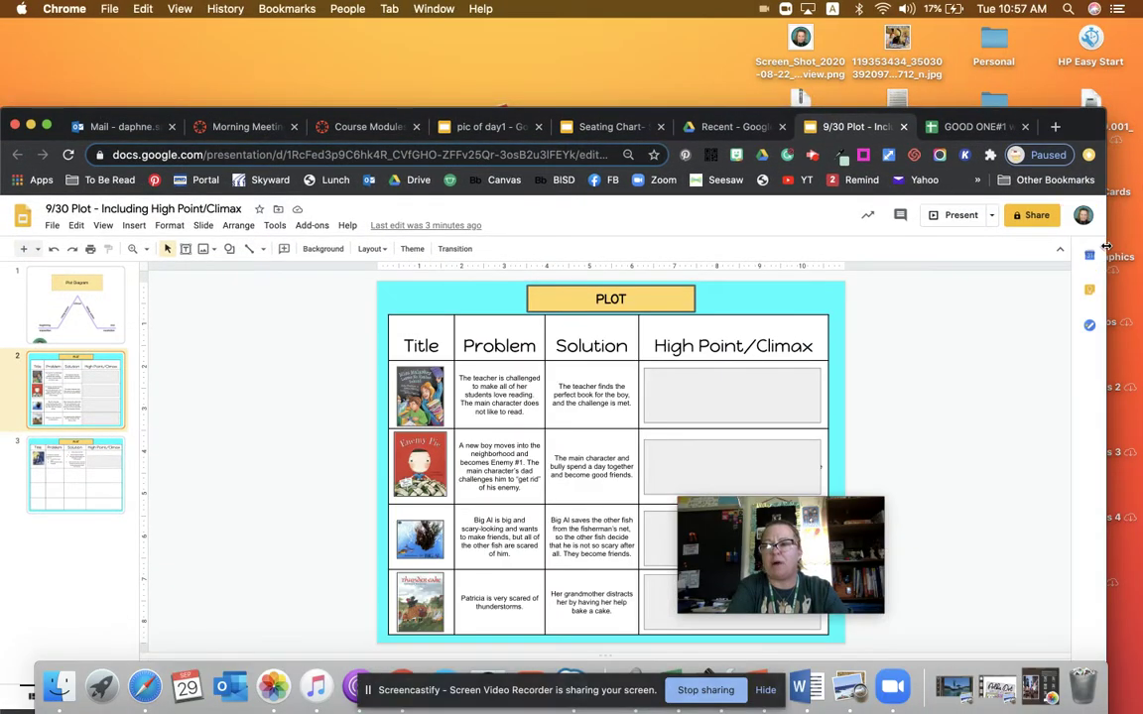
- Narrow the browser window and raise it to just under the top of the screen
drag(1106, 246, 1054, 246)
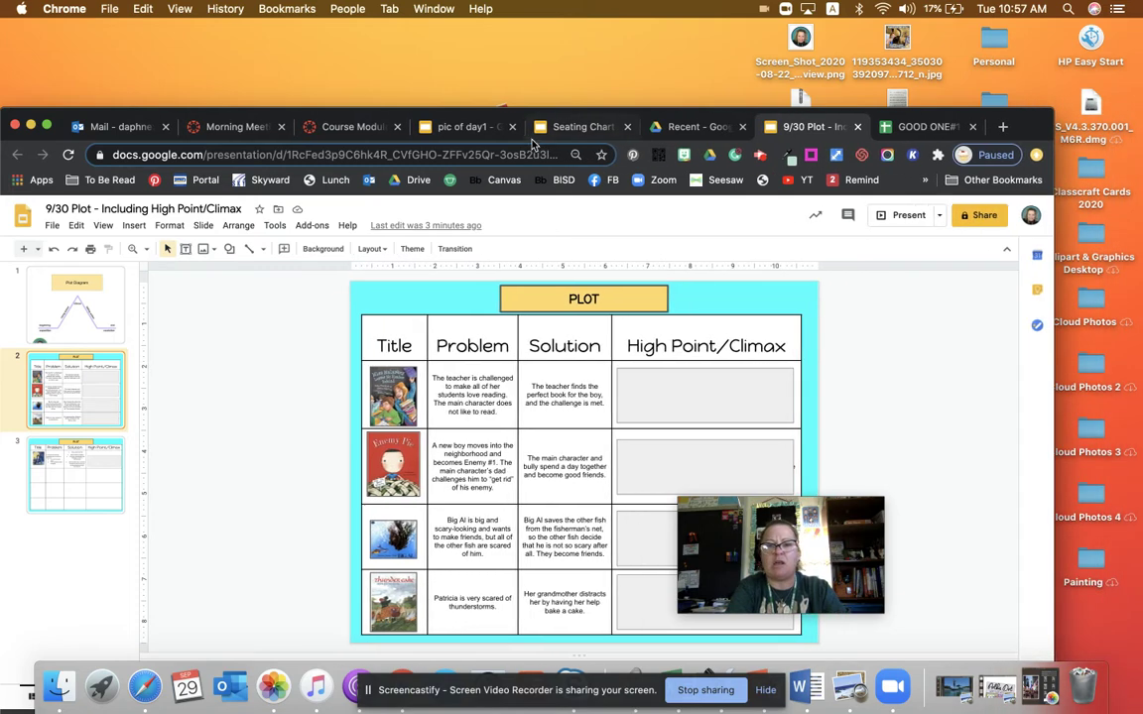
drag(502, 114, 506, 5)
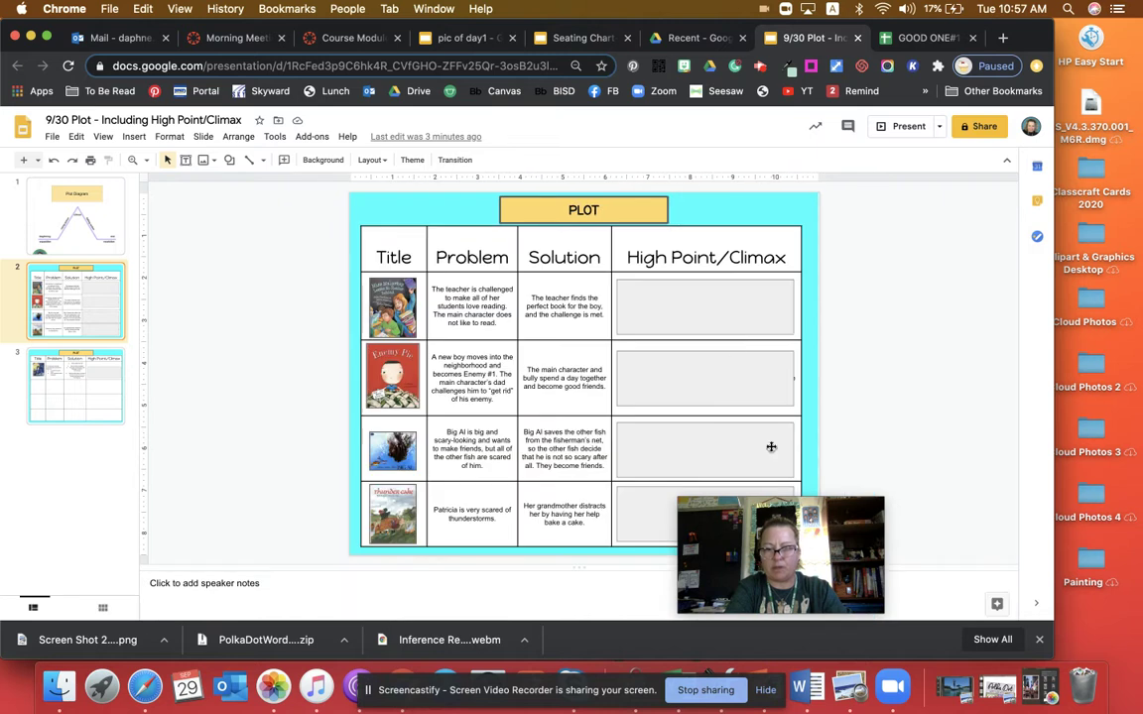
drag(809, 534, 973, 419)
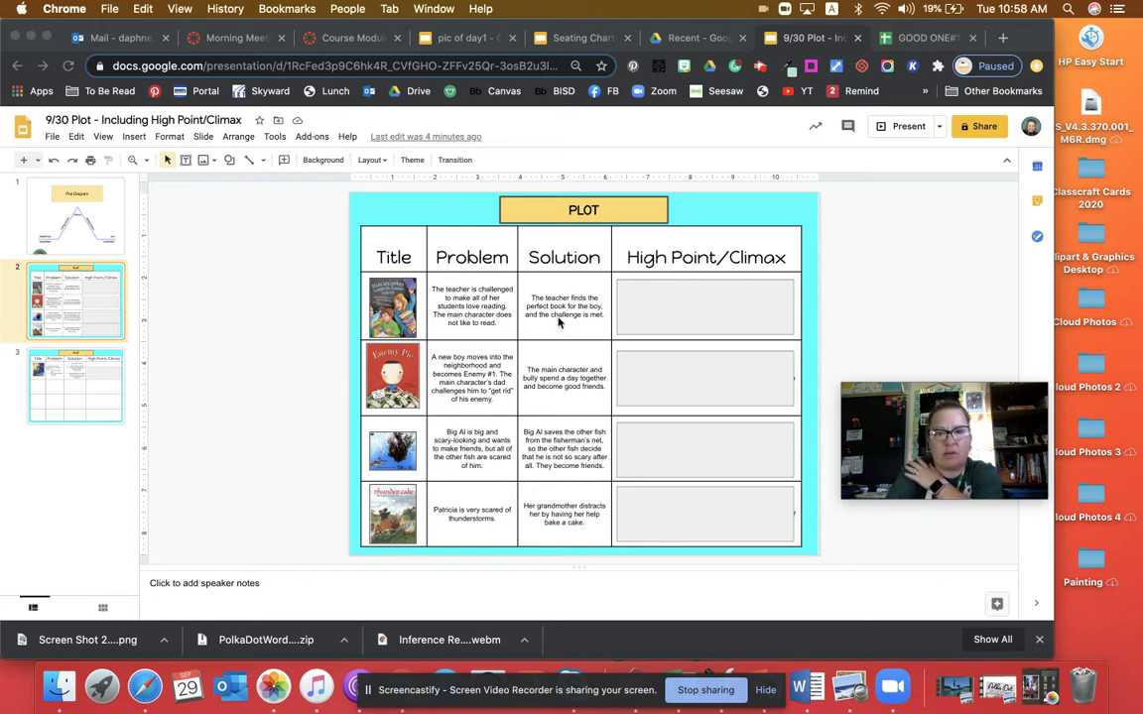
- View slide 3's partly filled plot table, then return to slide 1's Plot Diagram
click(77, 385)
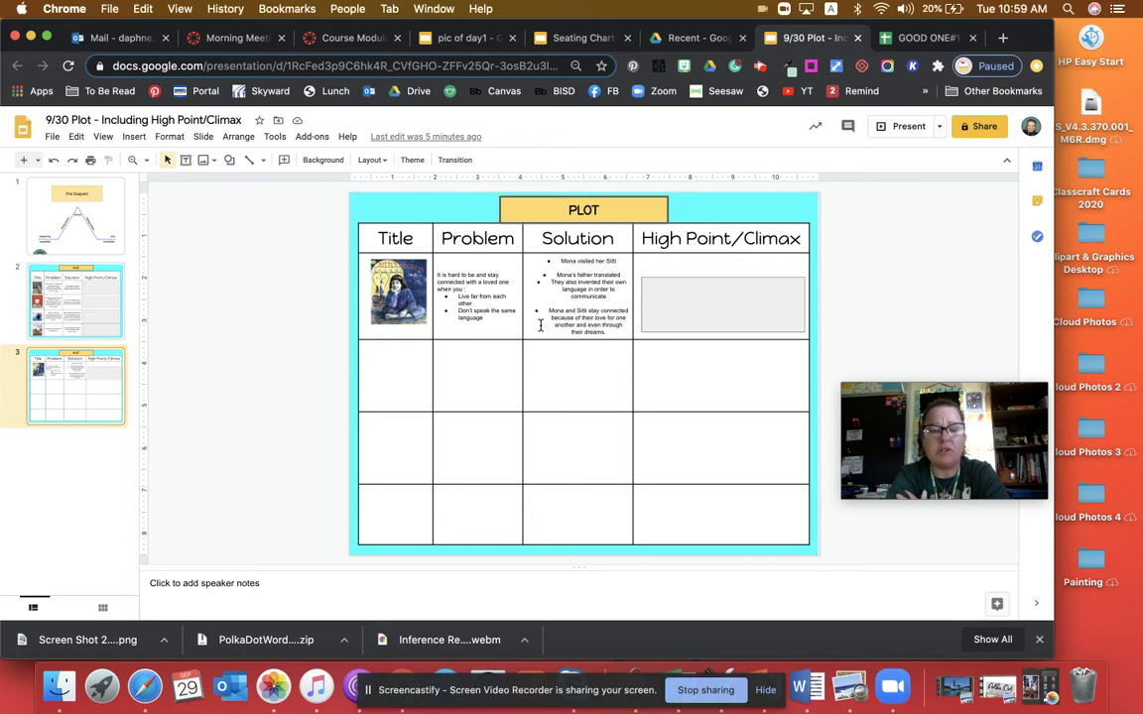
click(110, 235)
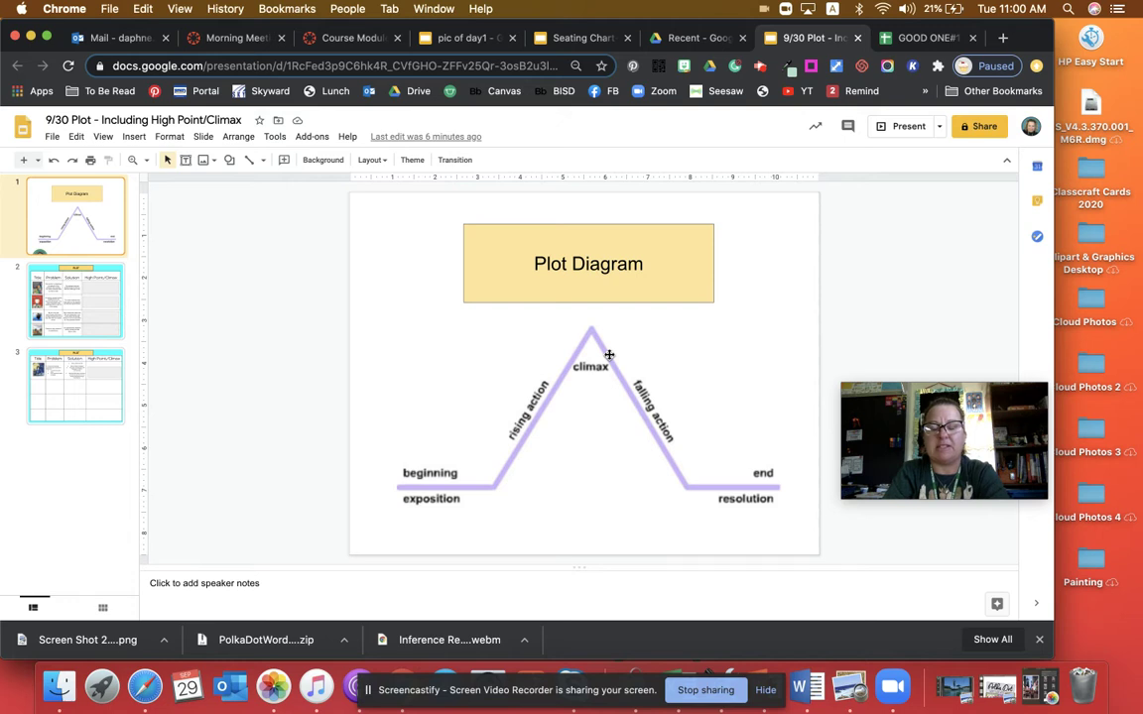
- Bring up the list of shapes to insert on the Plot Diagram slide
click(229, 160)
- Draw a rectangle centred just above the climax peak and type 'High' inside it
mouse_move(260, 181)
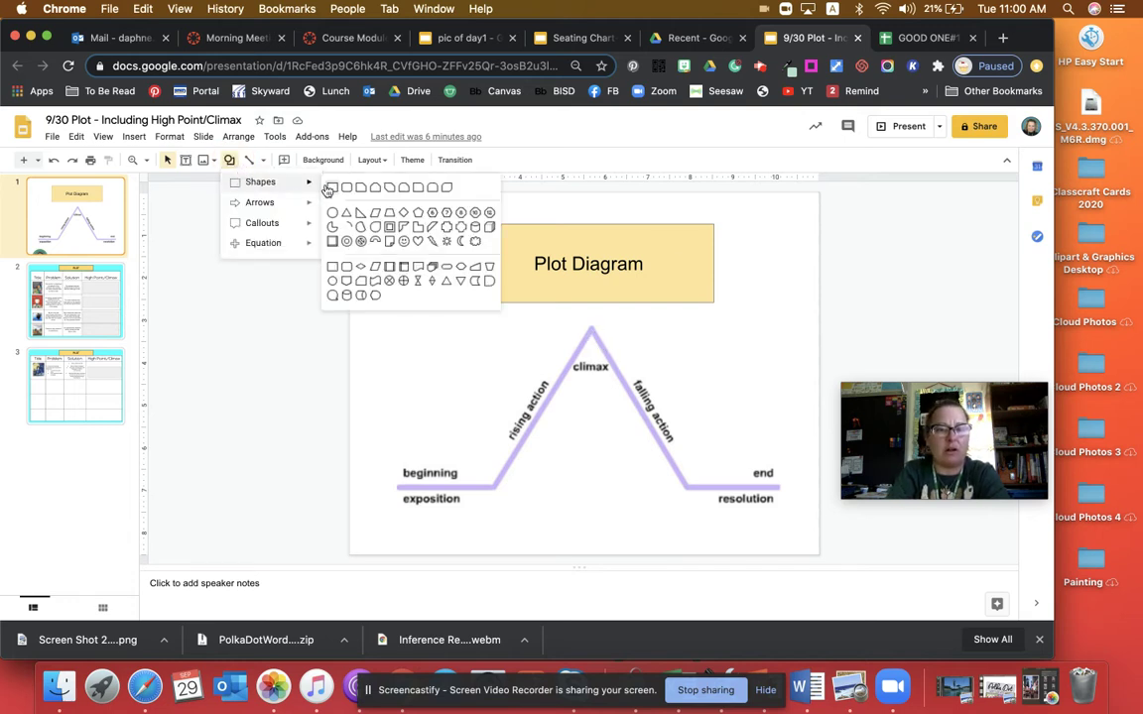
click(330, 187)
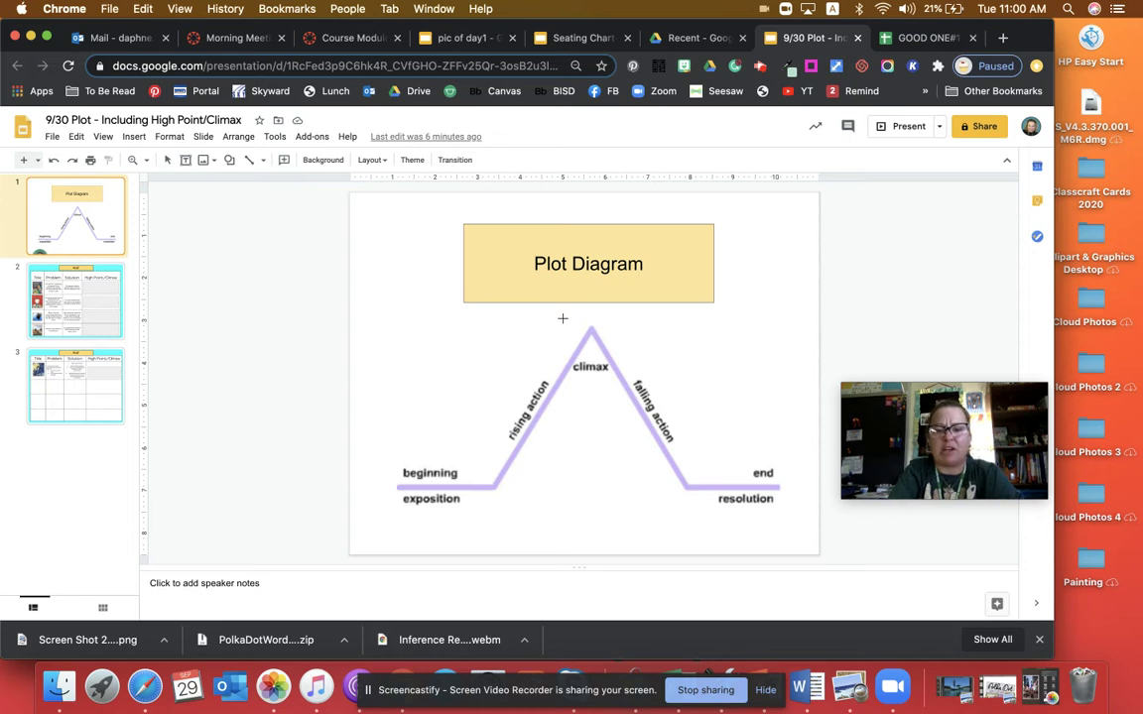
drag(563, 318, 525, 333)
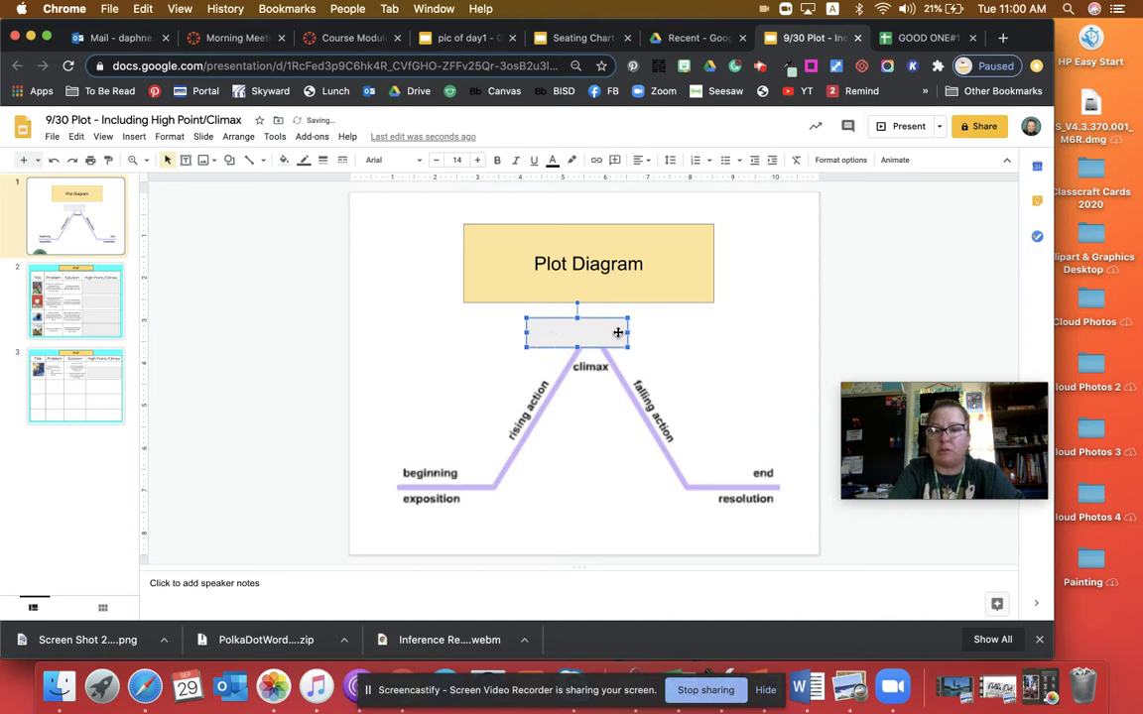
drag(599, 329, 613, 333)
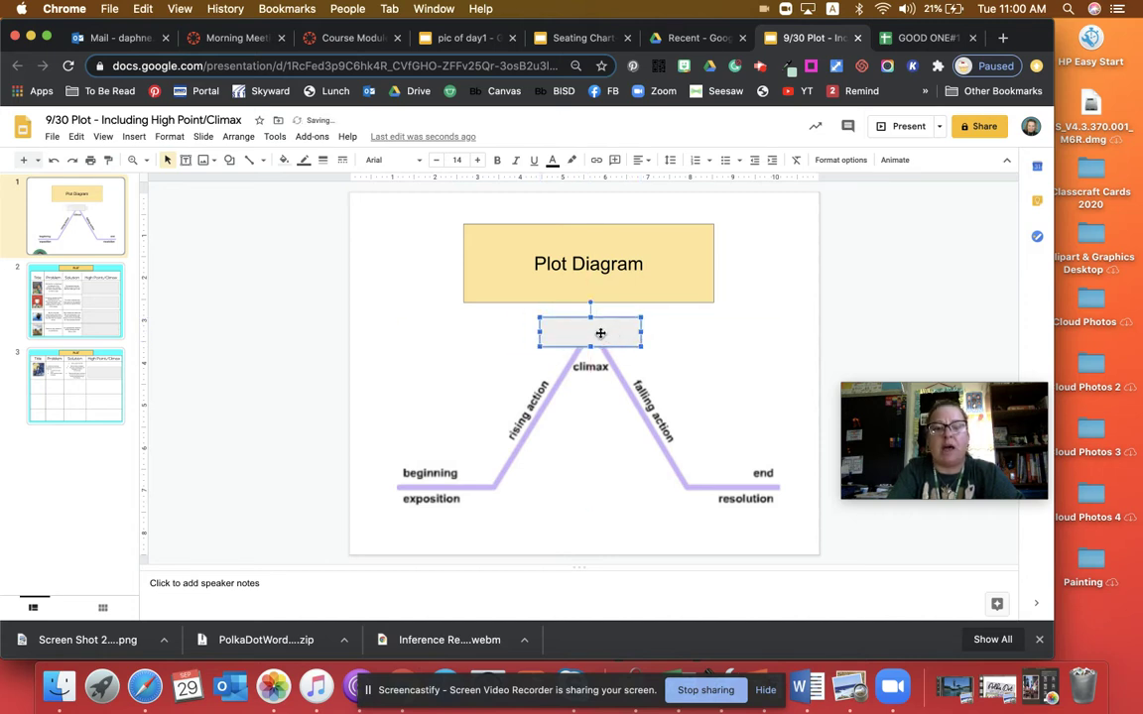
click(600, 334)
text(High Point)
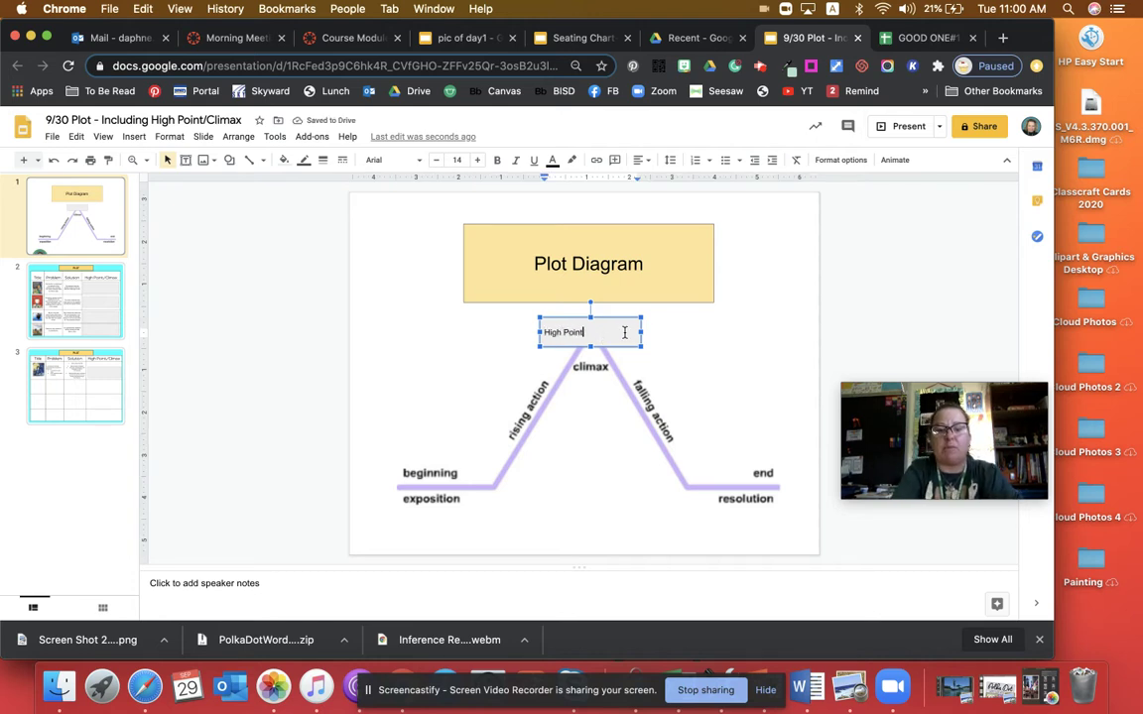
- Enlarge the High Point label to size 27 and center it in its box
click(599, 331)
drag(599, 331, 542, 331)
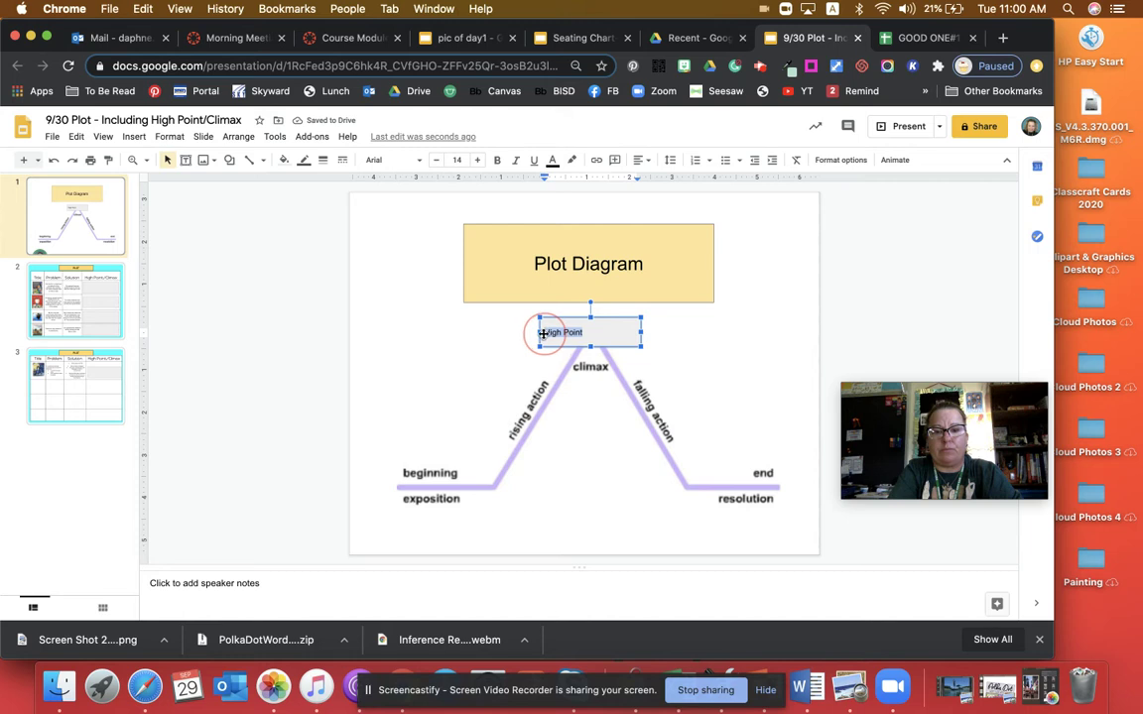
click(477, 159)
click(477, 160)
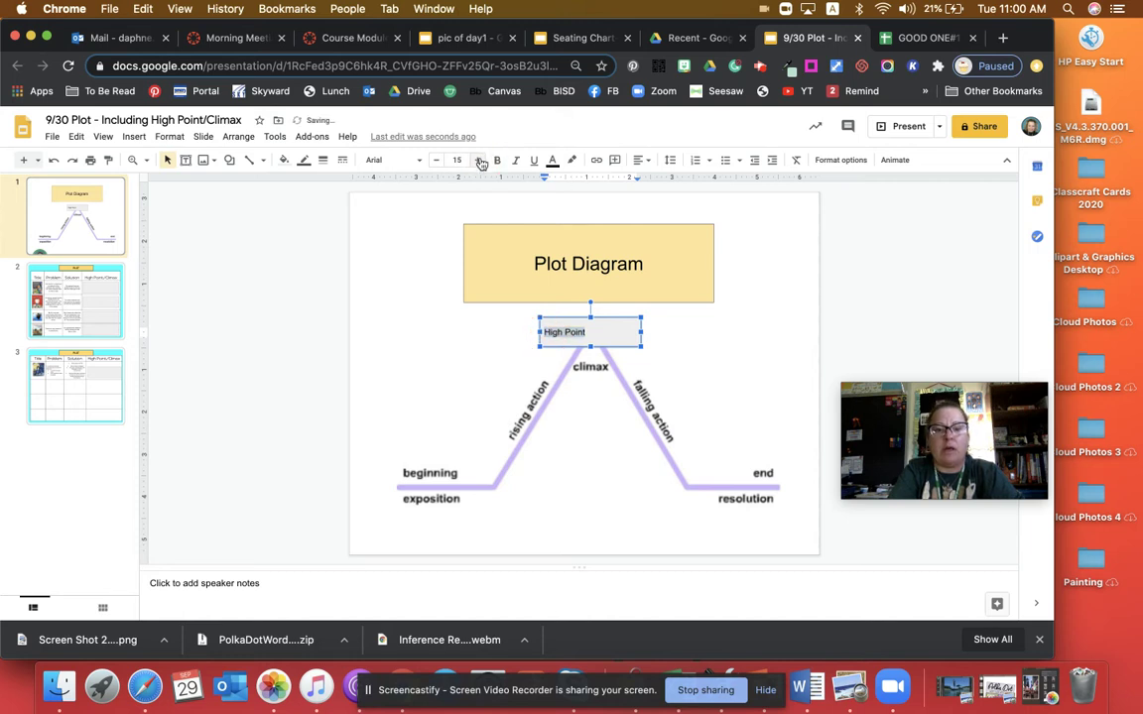
click(477, 160)
click(477, 159)
click(478, 160)
click(477, 160)
click(477, 160)
click(477, 159)
click(477, 159)
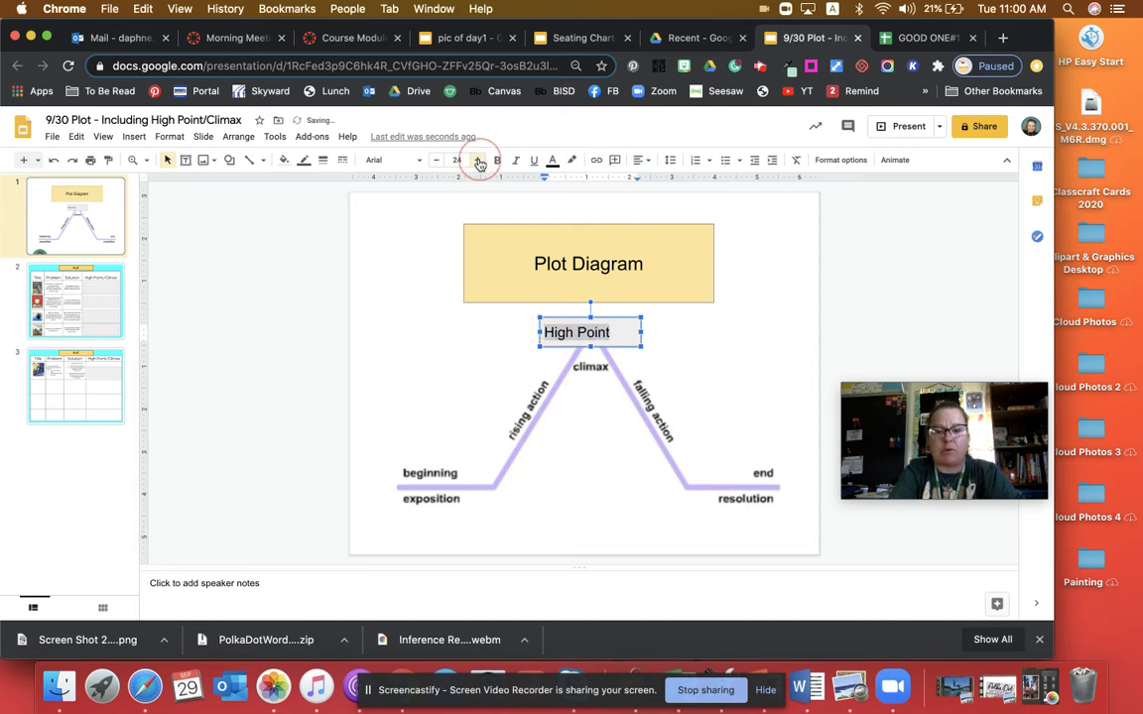
click(477, 160)
click(477, 160)
click(477, 160)
click(477, 160)
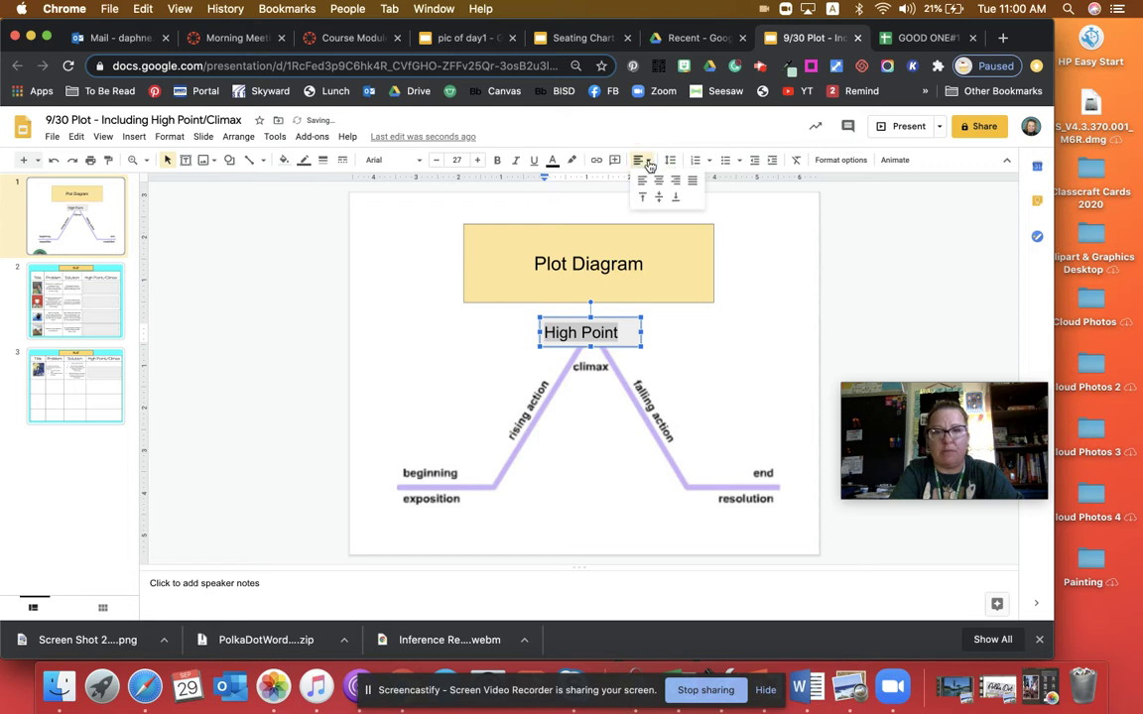
click(640, 160)
click(655, 181)
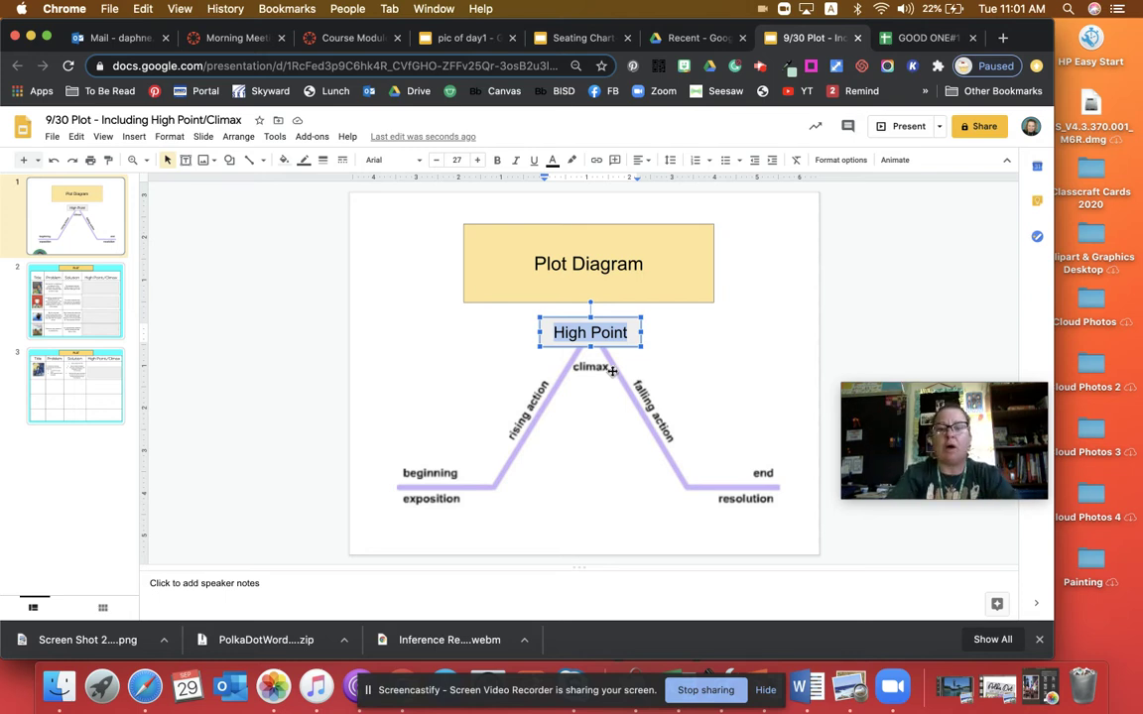
- Deselect everything on the diagram and move to slide 2, the PLOT table
click(589, 374)
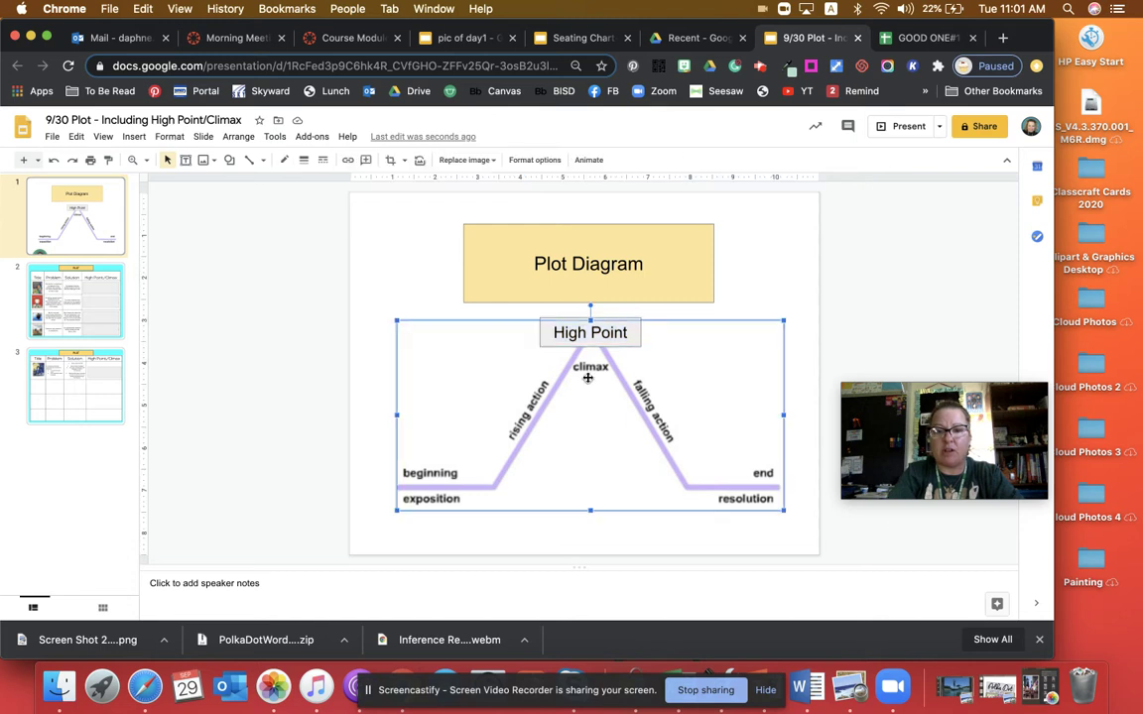
click(753, 263)
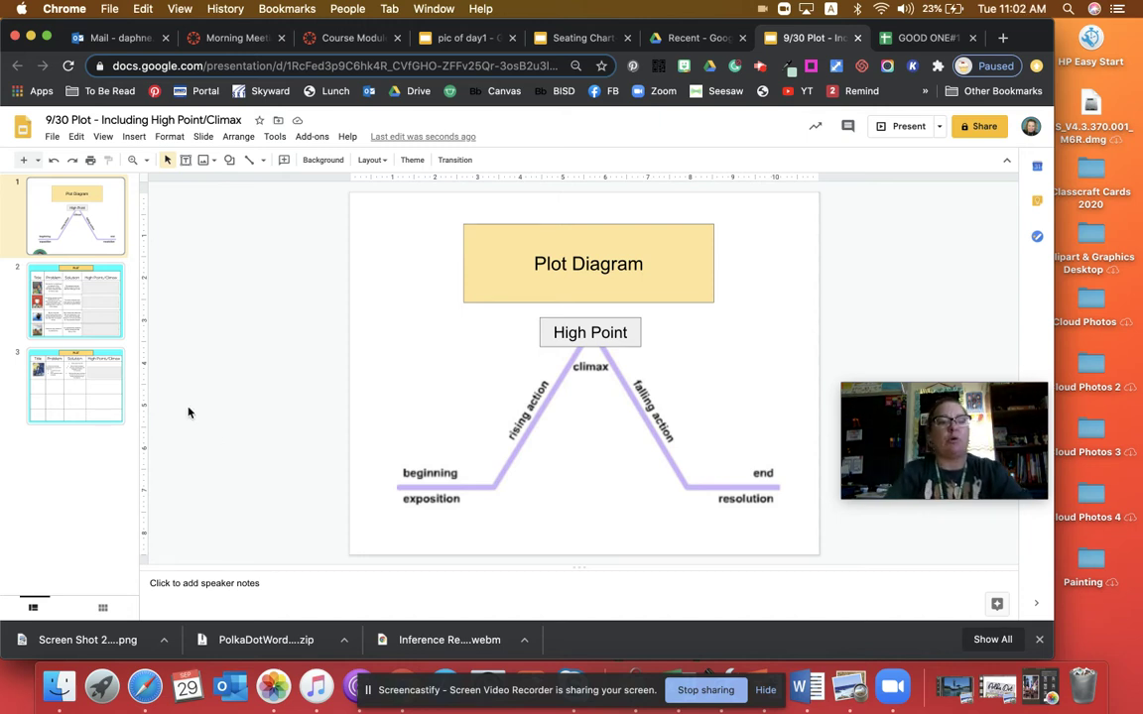
click(85, 298)
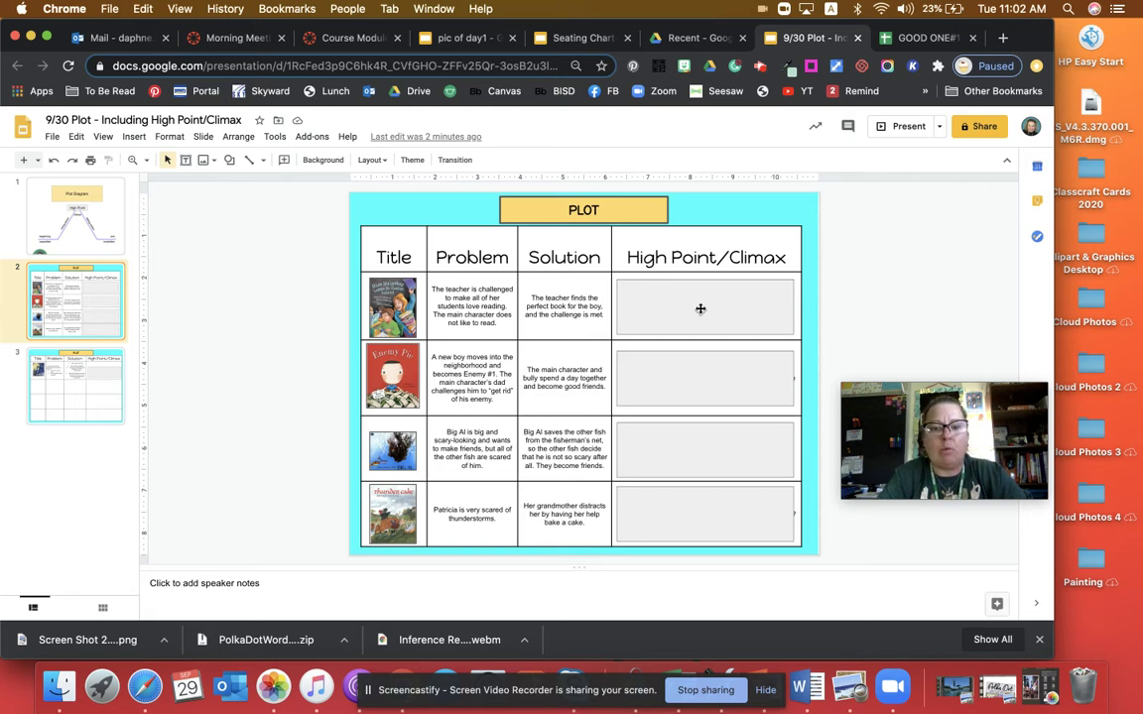
drag(704, 308, 892, 254)
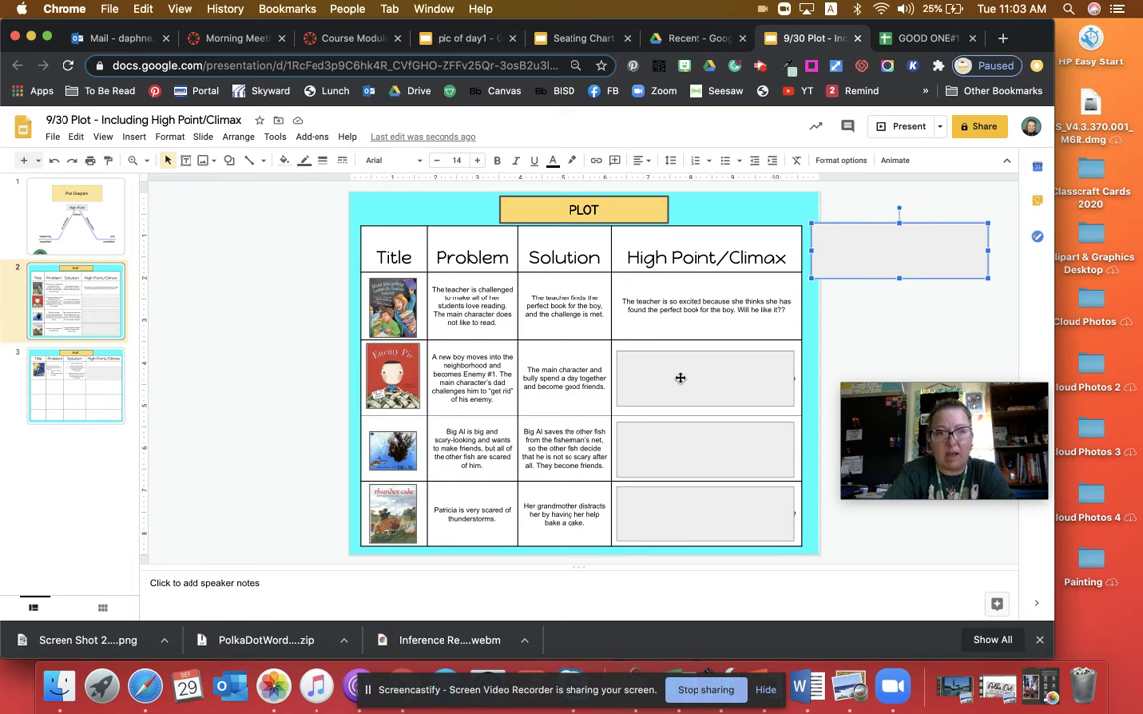
- Drag the gray box off the second row's climax cell to reveal its sentence
drag(680, 376, 880, 322)
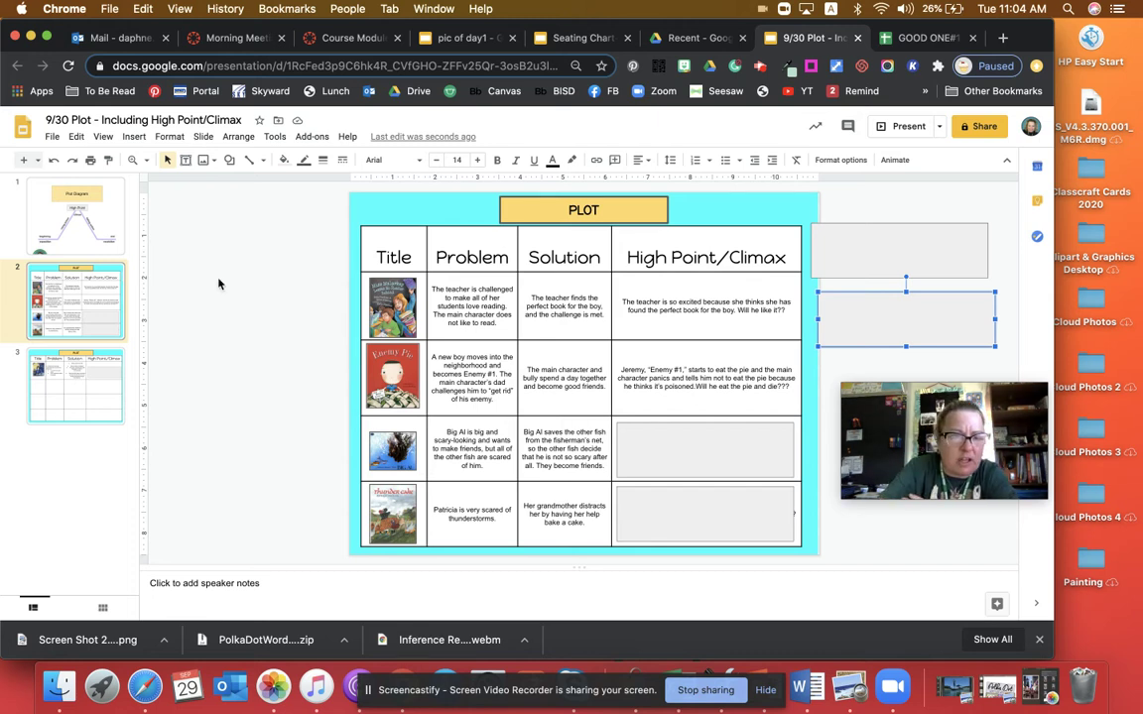
- Return to slide 1, the Plot Diagram with the High Point label
click(100, 238)
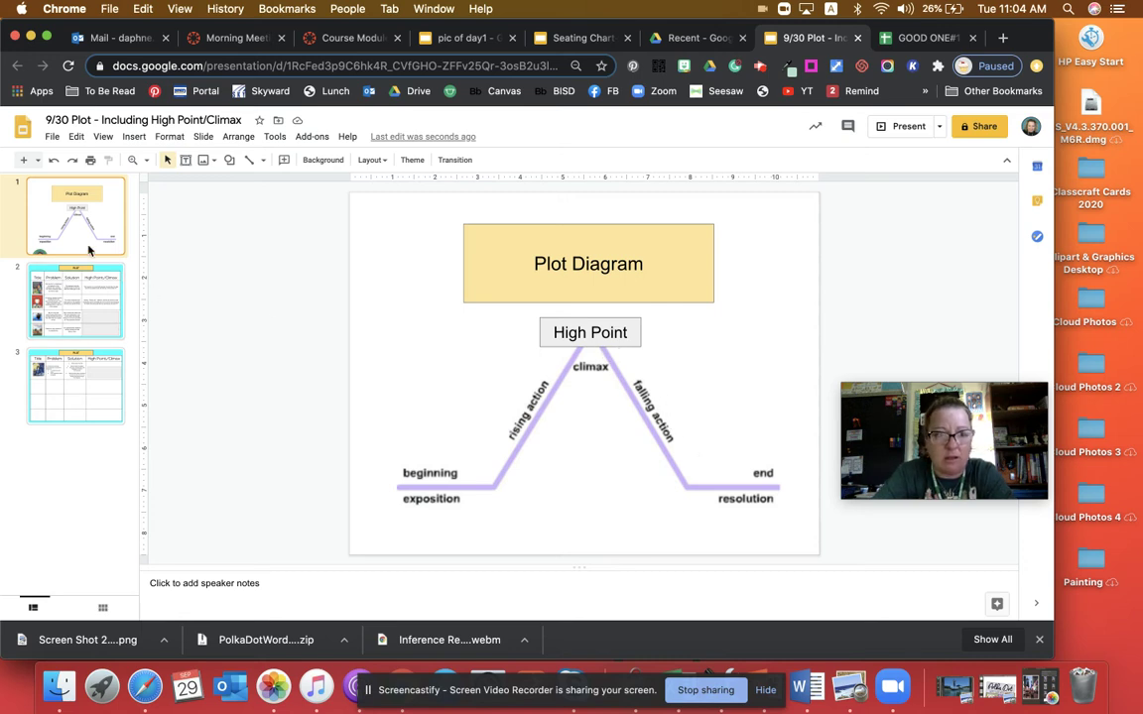
- Return to the PLOT table and drag the gray box off Big Al's climax cell
click(81, 319)
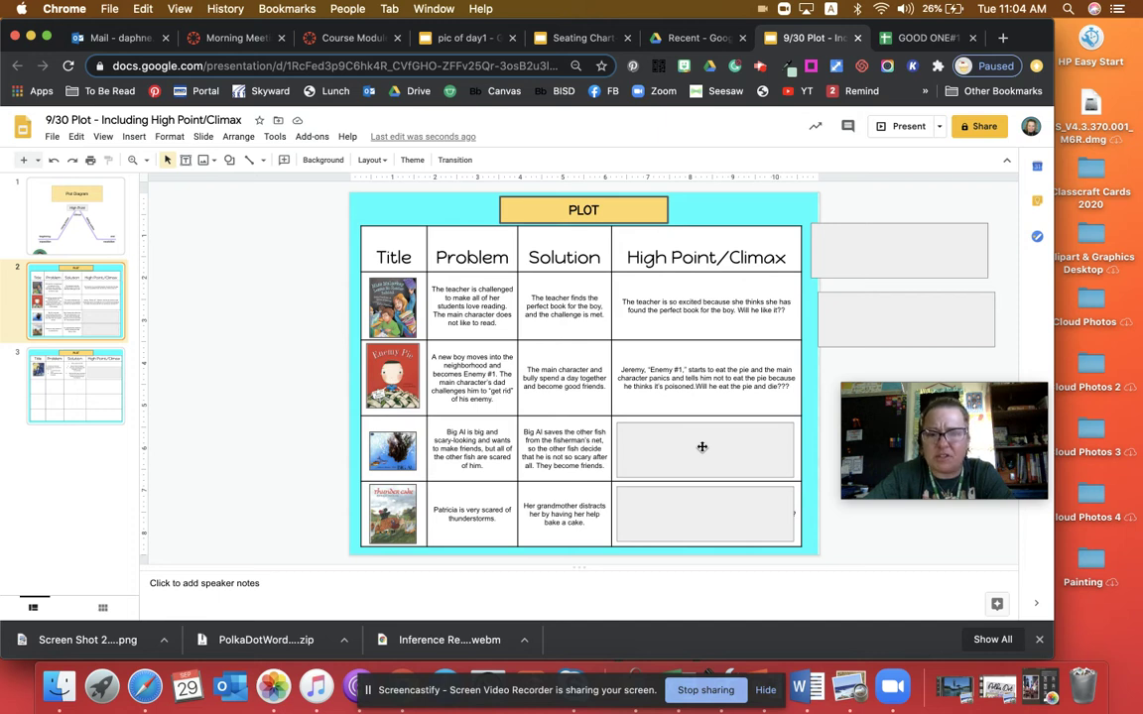
drag(709, 455, 888, 535)
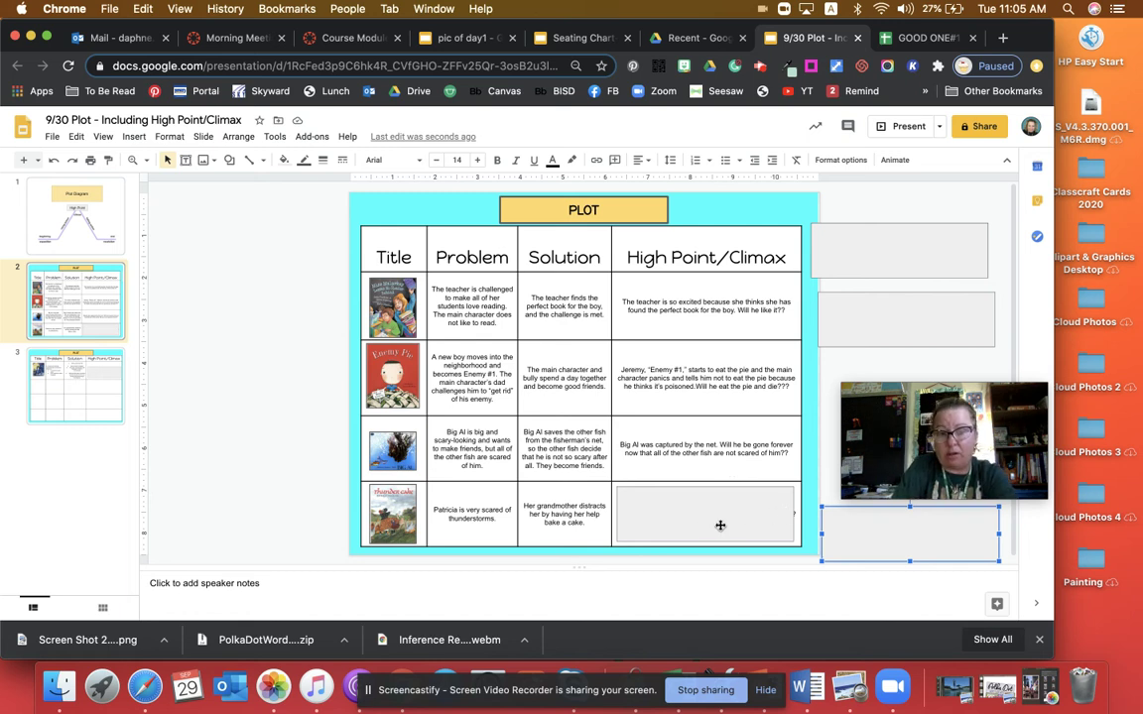
- Drag the last gray box off the slide leftward to reveal the big-storm climax
drag(718, 526, 263, 536)
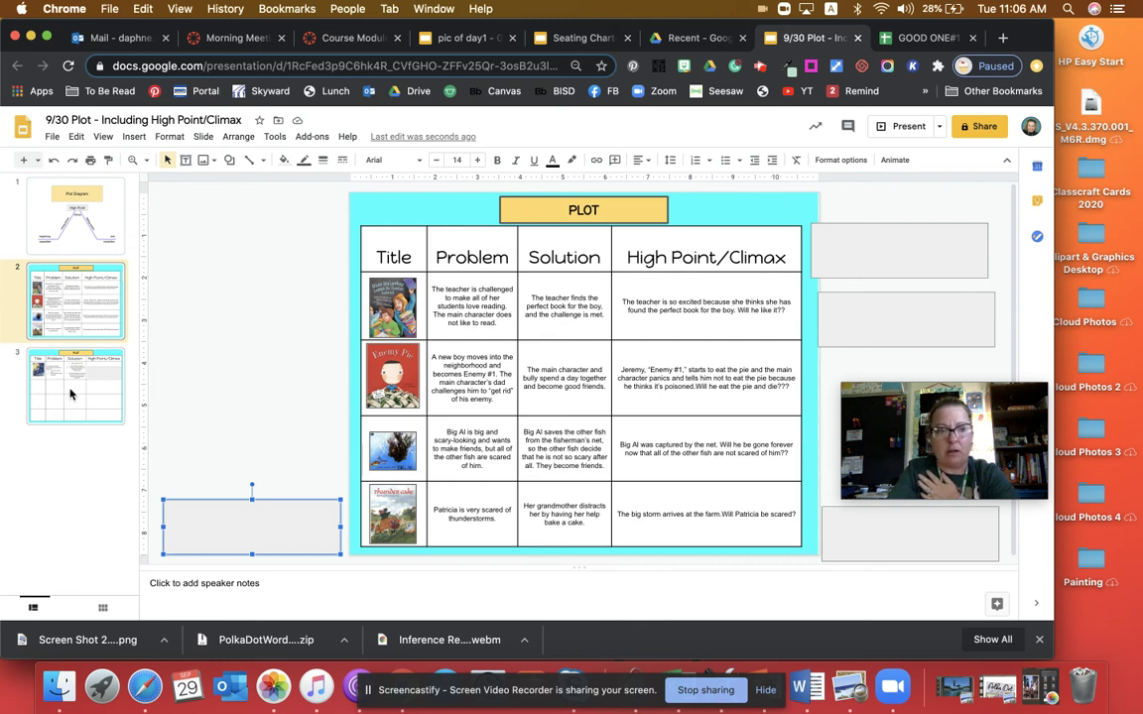
- Go to slide 3, the partly filled PLOT table
click(94, 394)
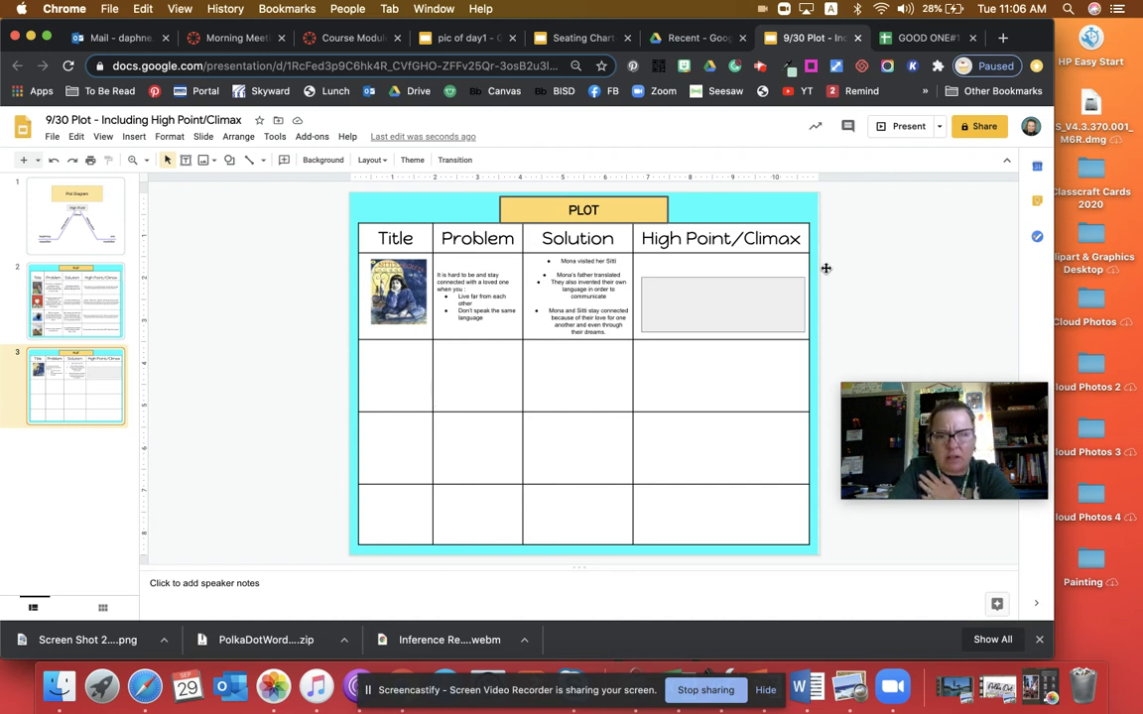
- Move the gray box off the High Point/Climax cell to just beside the slide, revealing the climax text
drag(674, 310, 849, 266)
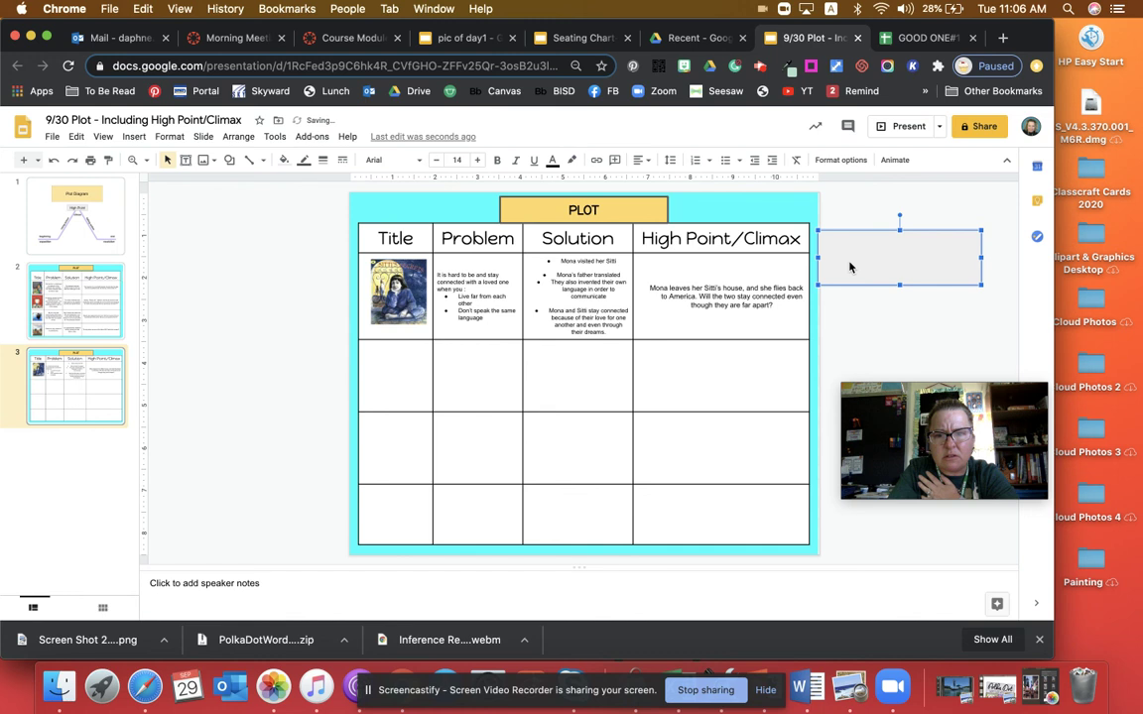
drag(869, 268, 886, 261)
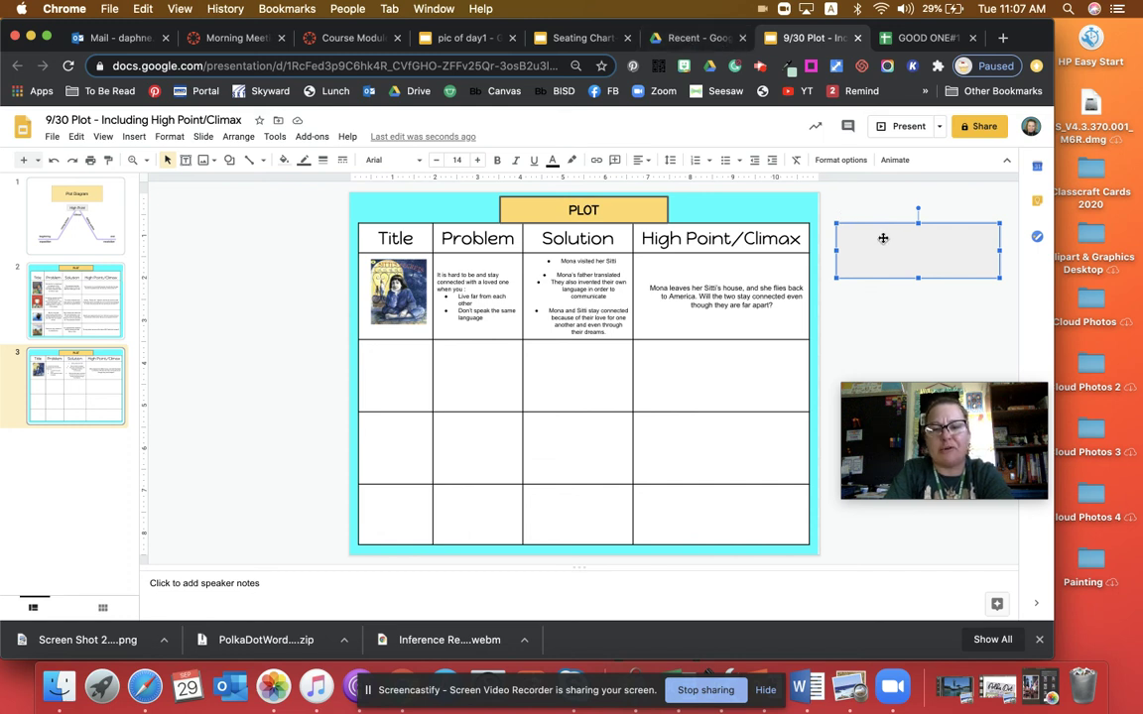
- Drag the gray box back over the High Point/Climax cell to hide Mona's climax sentence
drag(887, 247, 707, 294)
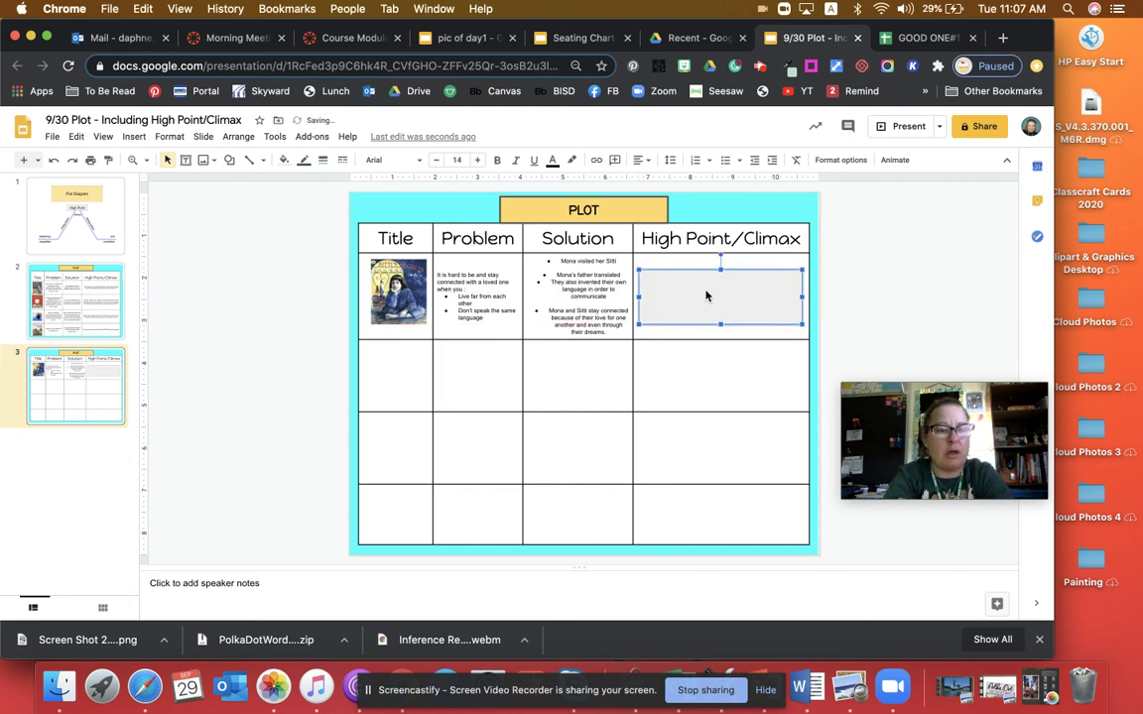